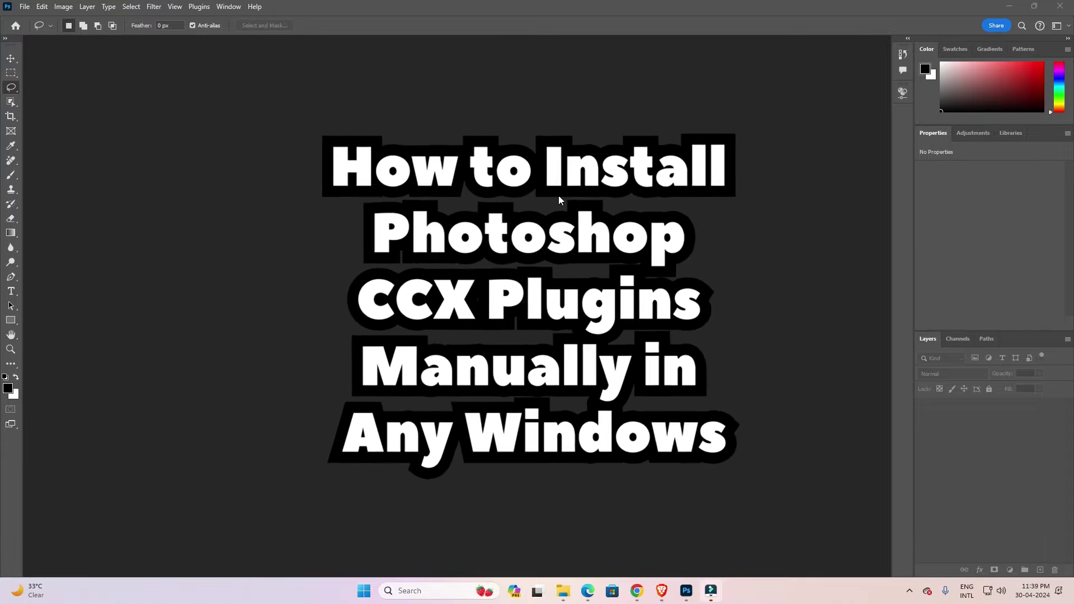
Step: Try installing the PiXimperfect Compositing CCX by dragging it into Photoshop, then dismiss the disk error
left_click(1009, 6)
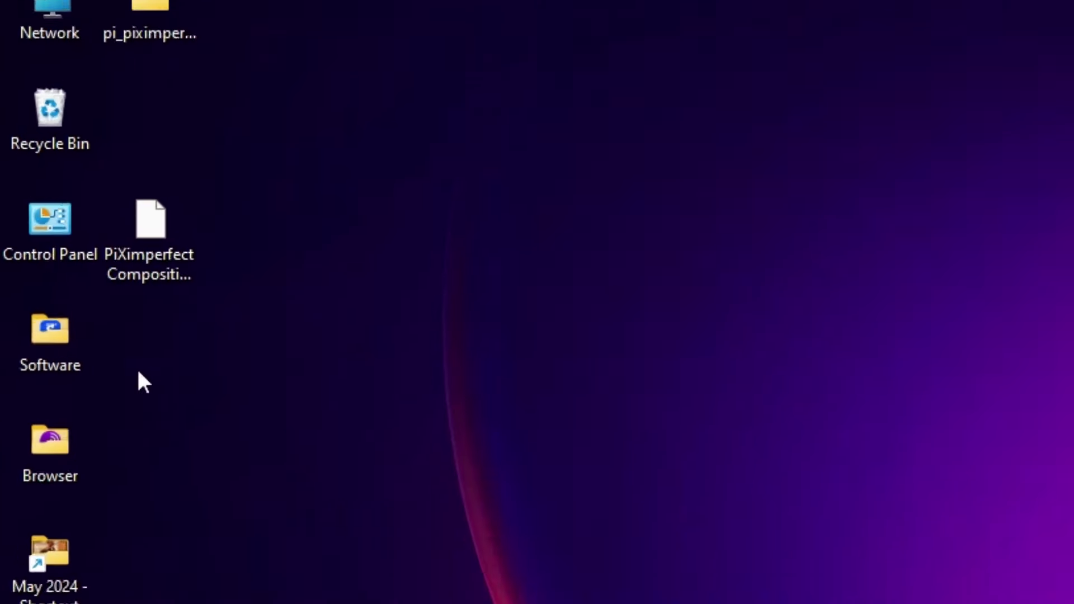
left_click(200, 280)
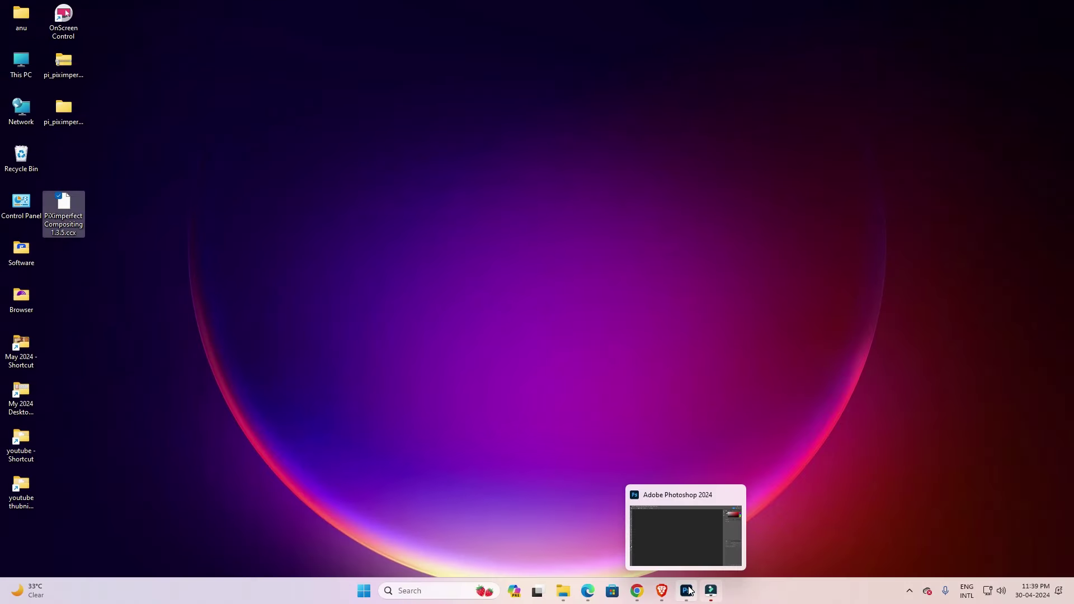
left_click(689, 590)
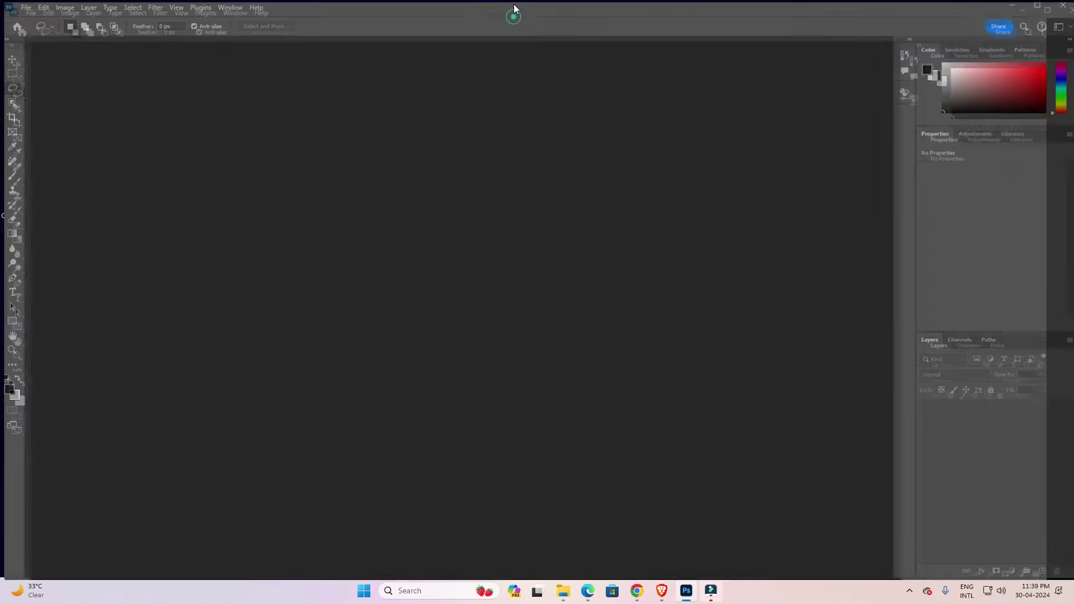
double_click(515, 8)
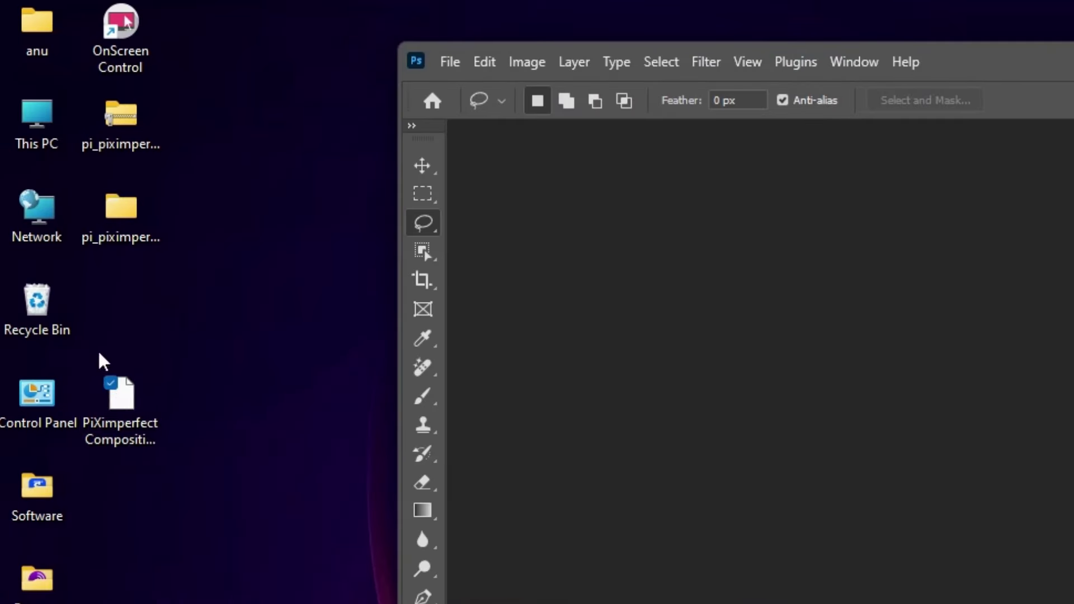
left_click(106, 405)
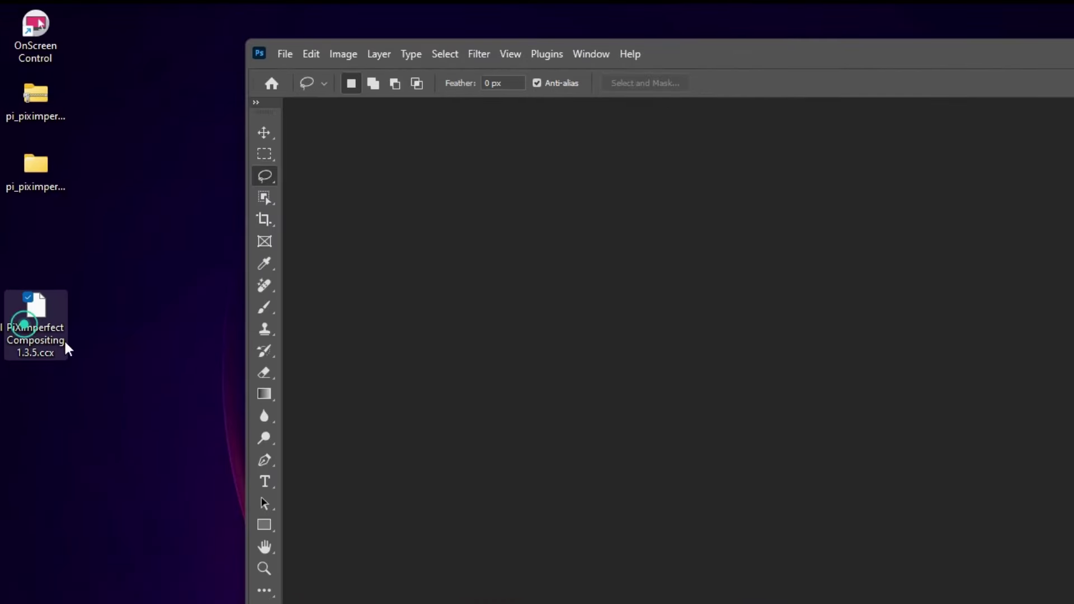
left_click_drag(121, 414, 908, 79)
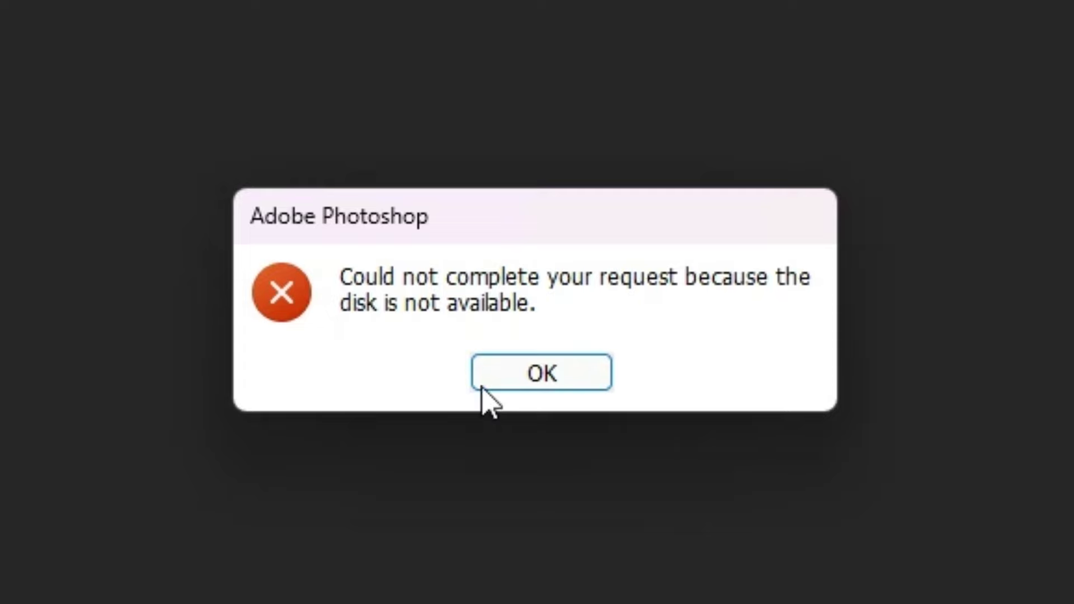
left_click(522, 376)
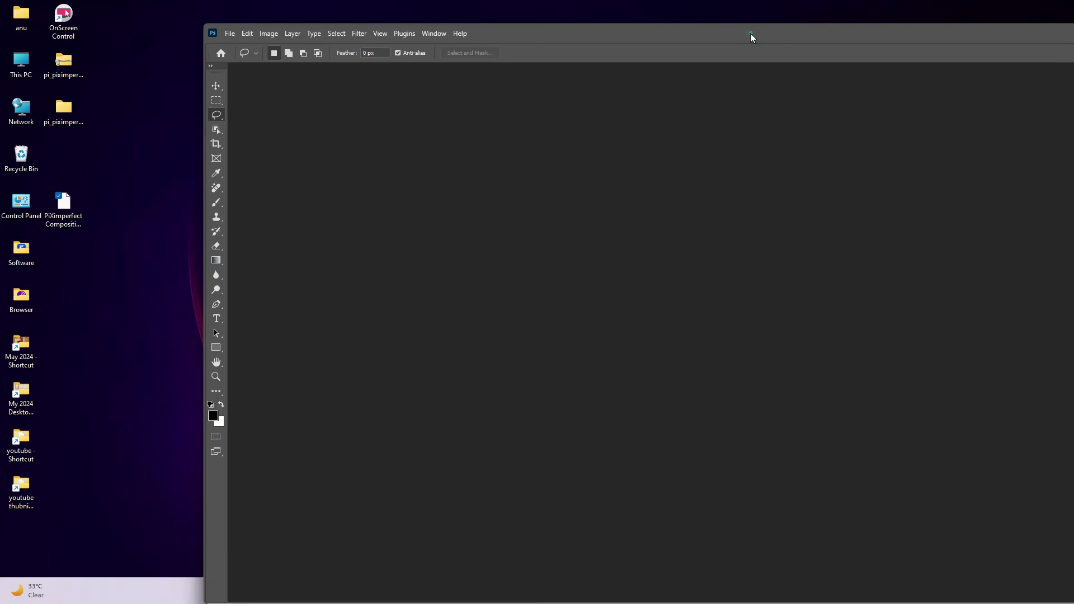
double_click(750, 33)
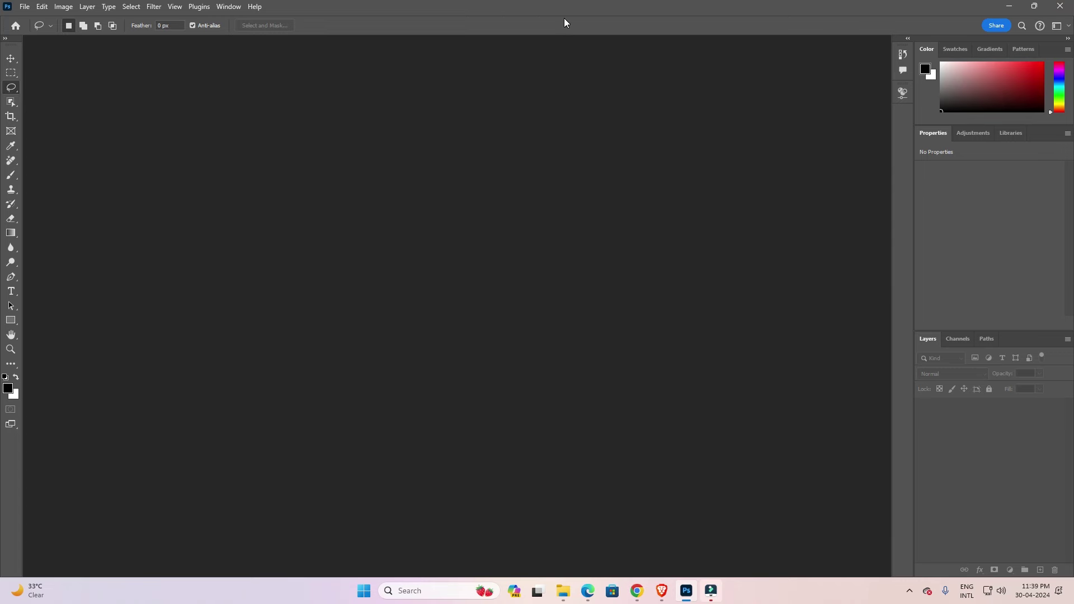
Step: Close Photoshop and extract PiXimperfect Compositing 1.3.5.ccx with 7-Zip into its own desktop folder
left_click(1061, 6)
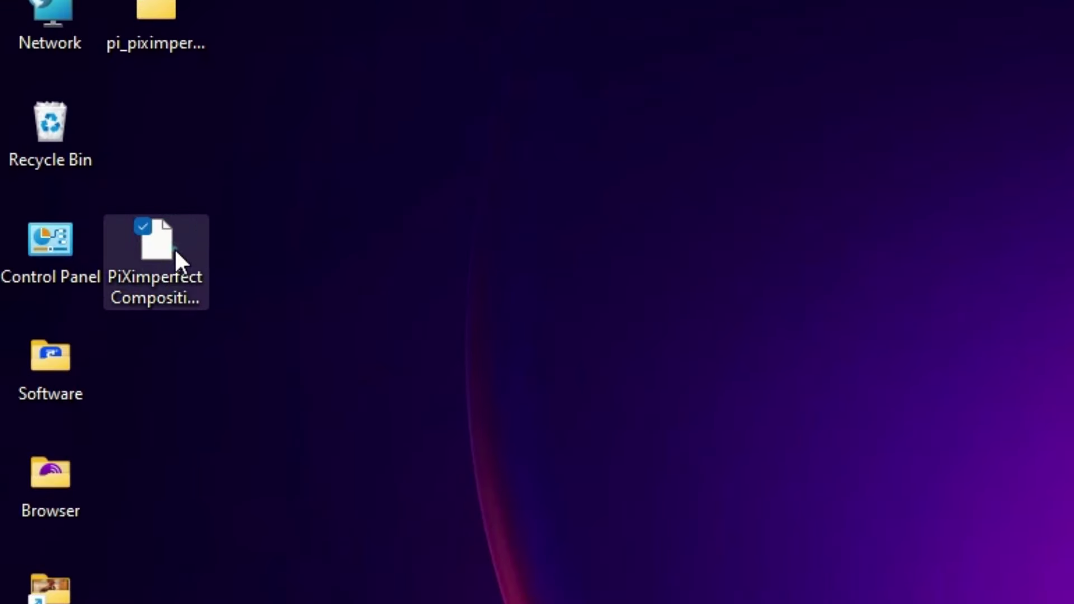
left_click(69, 210)
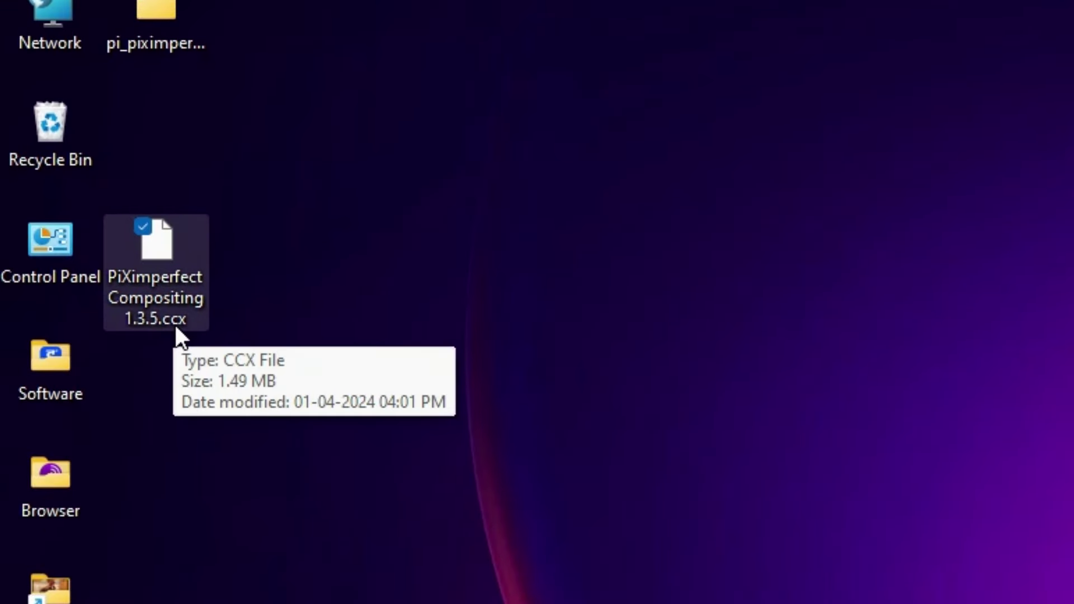
right_click(159, 270)
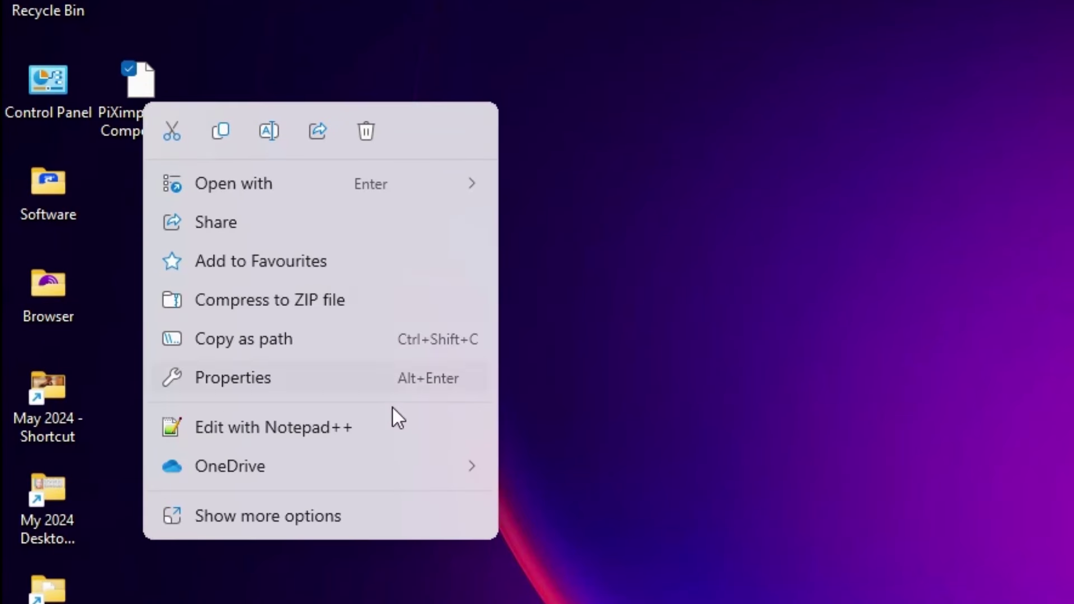
left_click(263, 516)
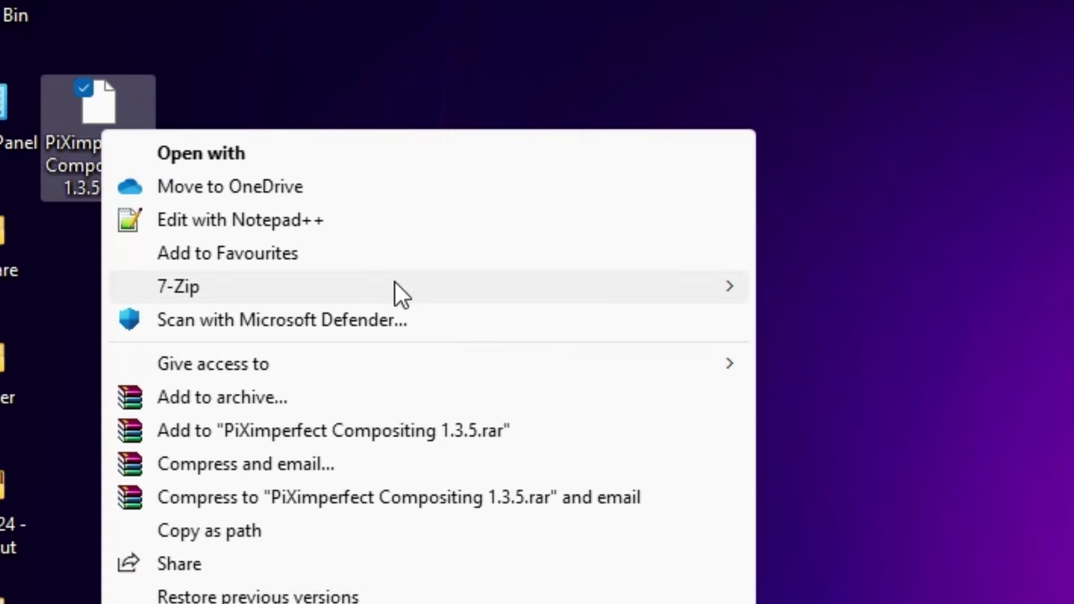
mouse_move(178, 286)
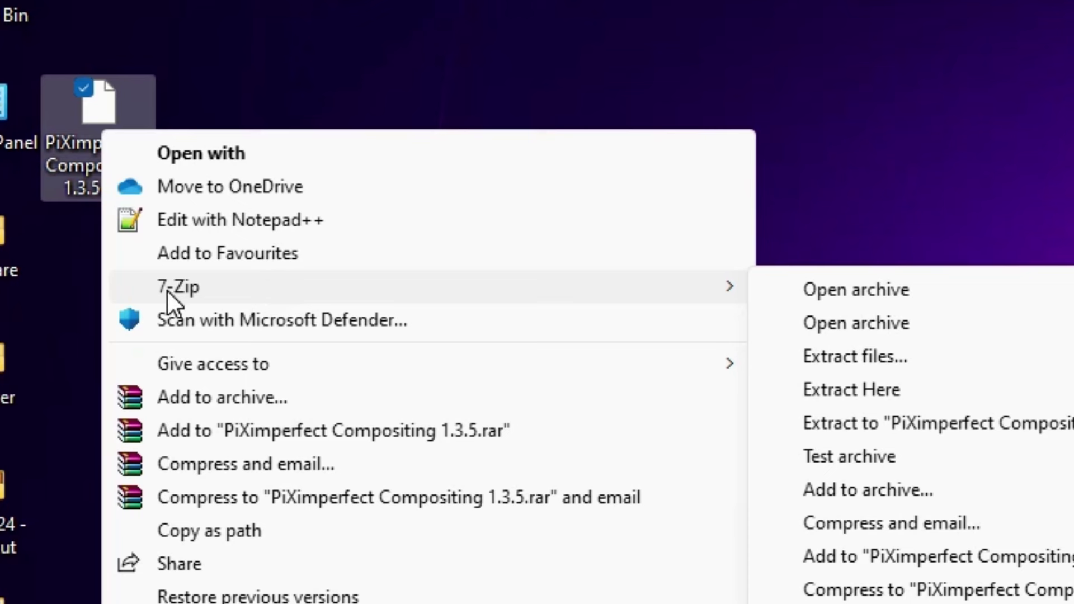
left_click(933, 357)
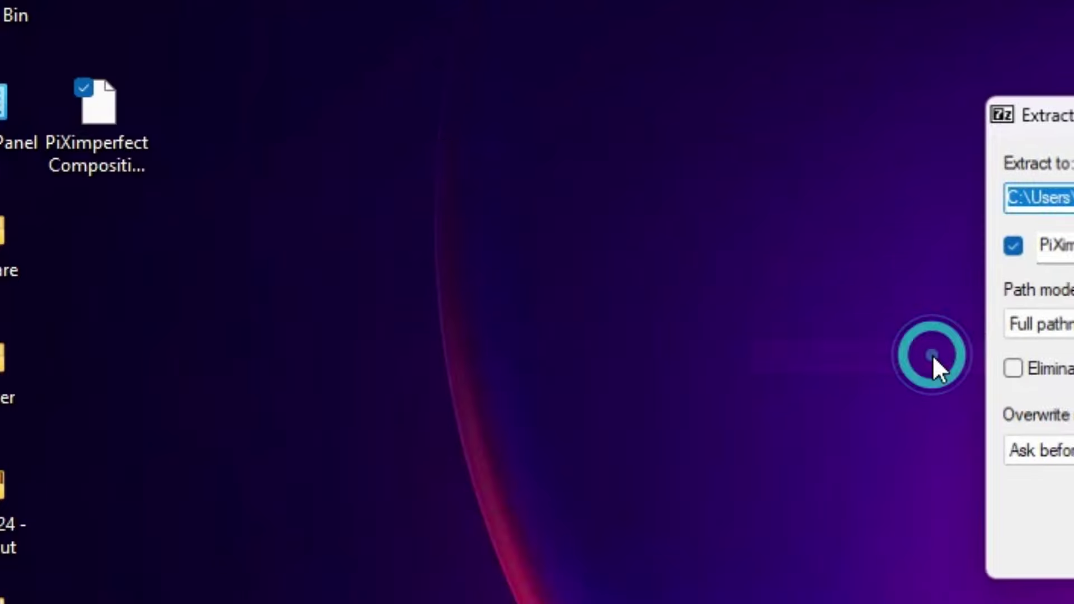
left_click(539, 515)
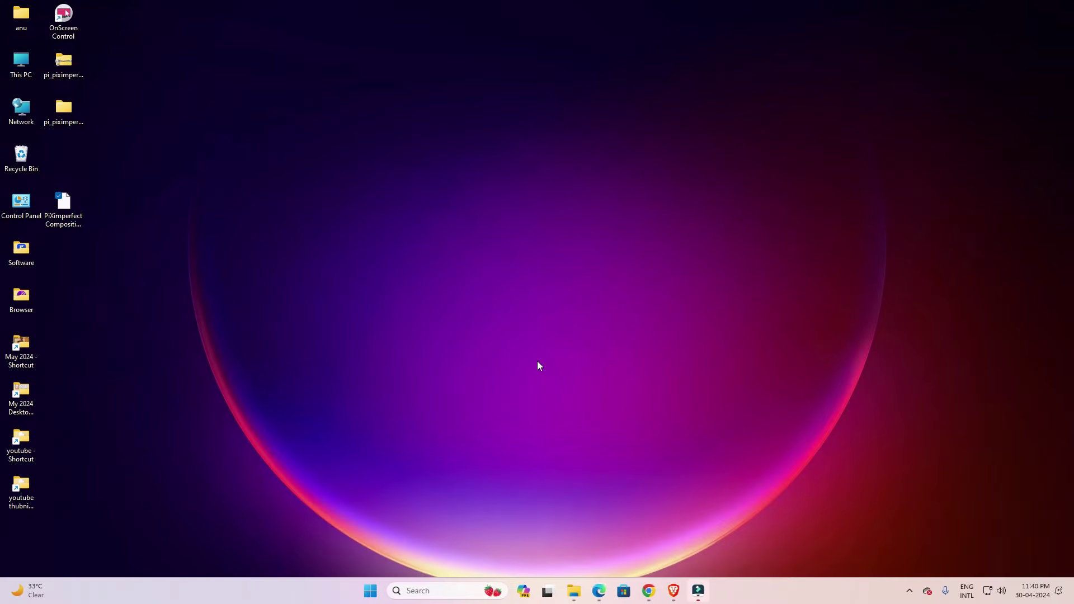
left_click_drag(21, 537, 69, 261)
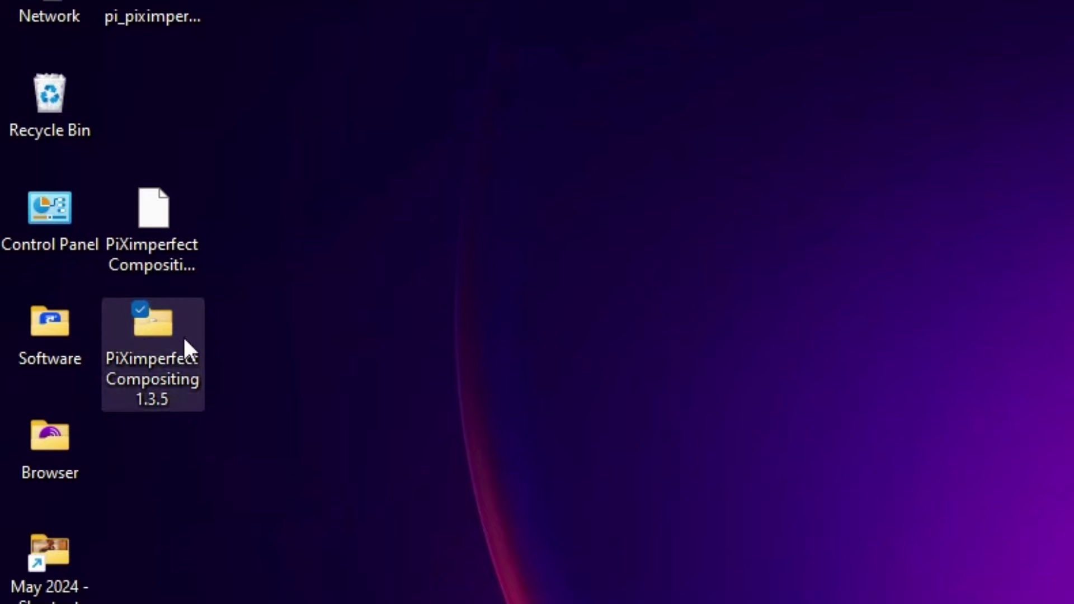
Step: Inspect the extracted PiXimperfect Compositing 1.3.5 folder's contents, then close its window
double_click(164, 352)
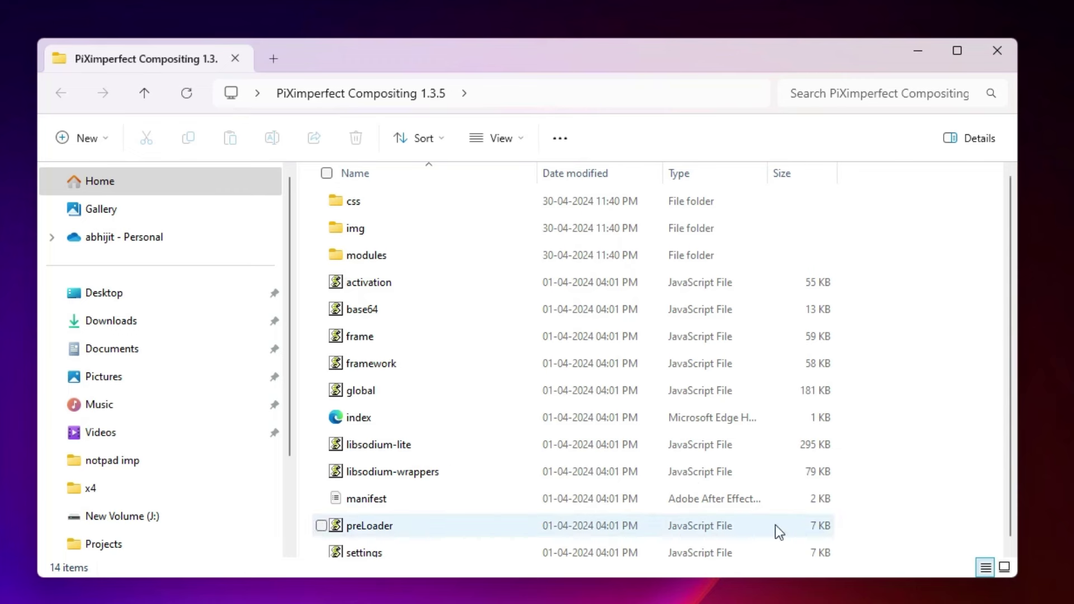
scroll(512, 415, "down", 1)
scroll(504, 419, "up", 1)
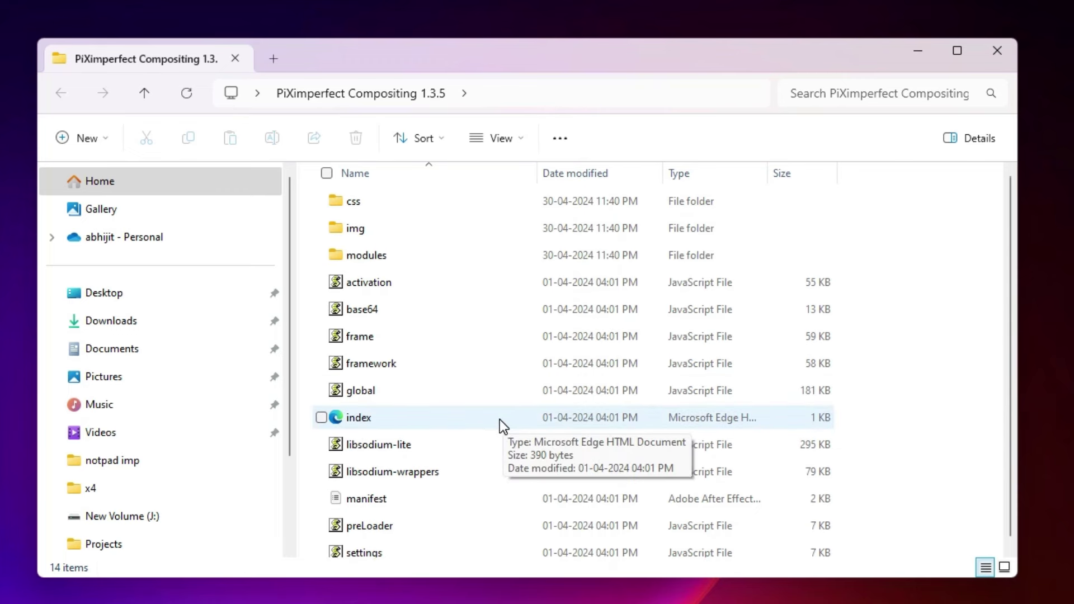
left_click(989, 54)
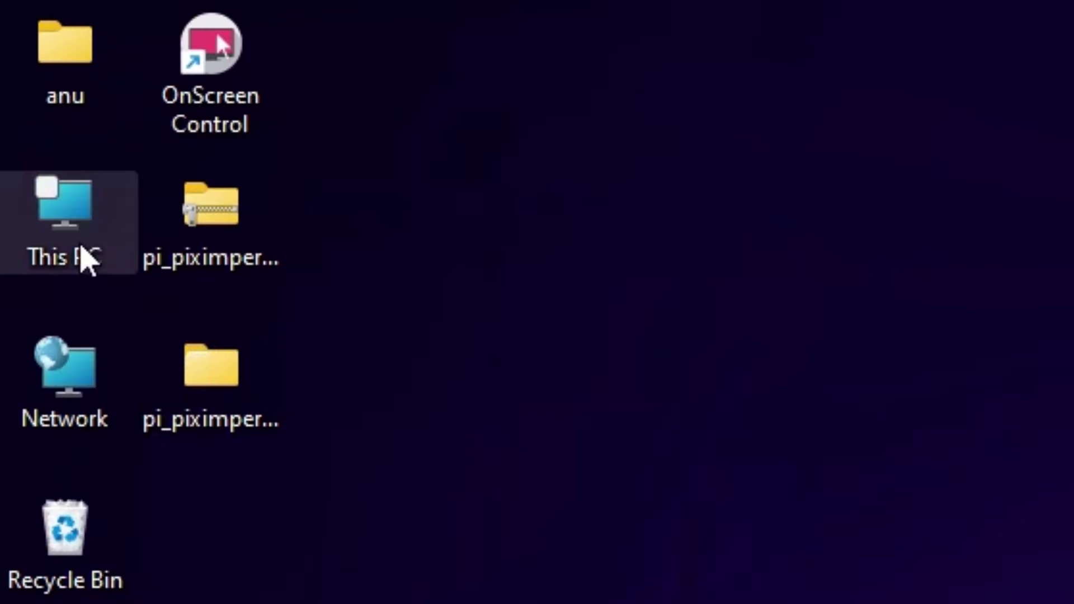
Step: Browse from This PC through C:\Program Files\Adobe\Adobe Photoshop 2024 to its Plug-ins folder
double_click(78, 241)
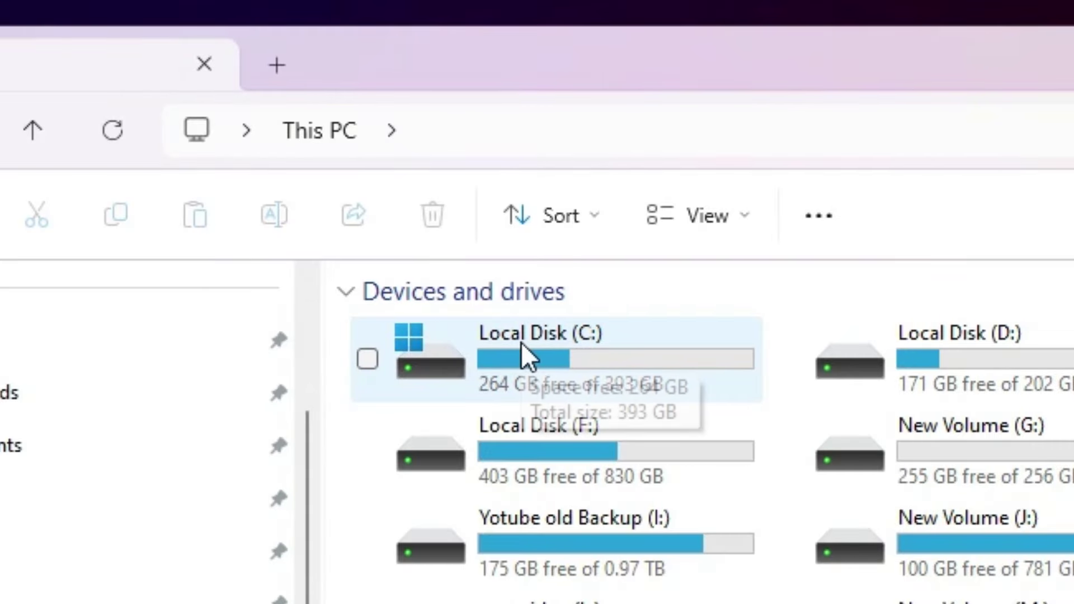
double_click(523, 344)
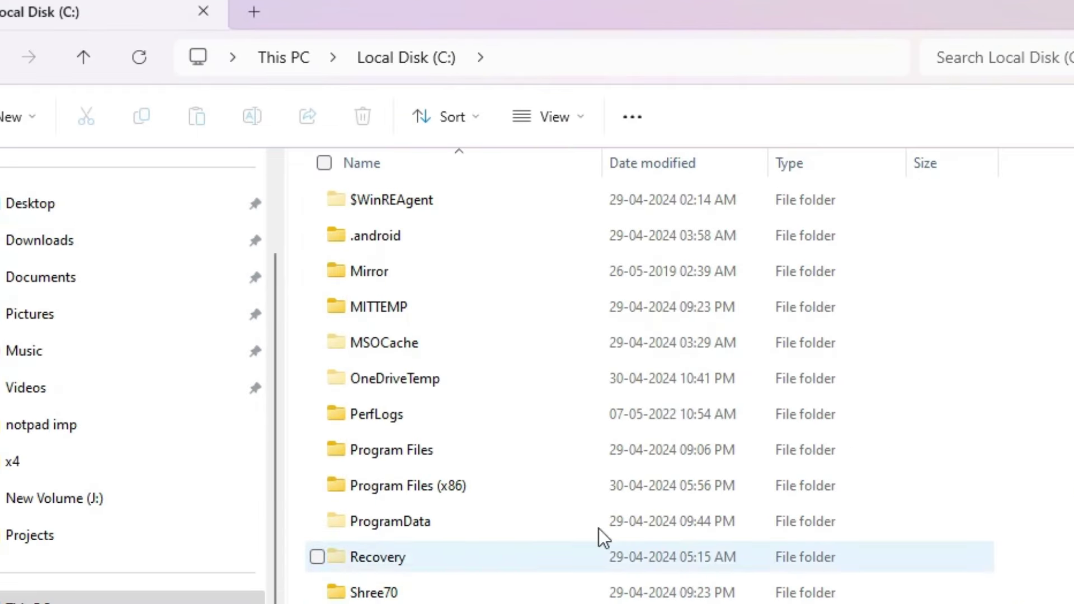
double_click(377, 459)
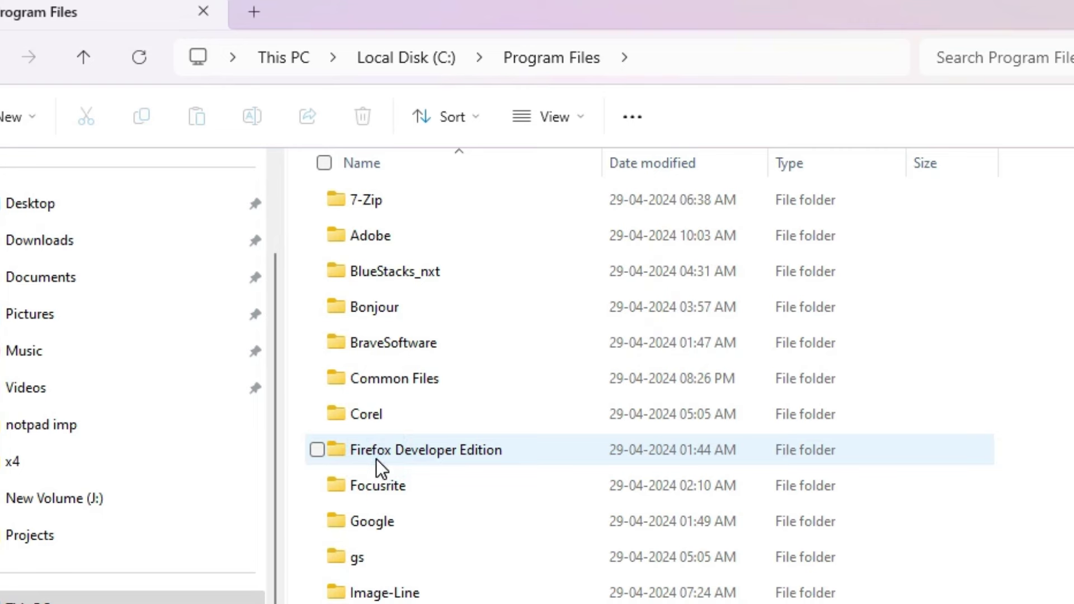
double_click(406, 227)
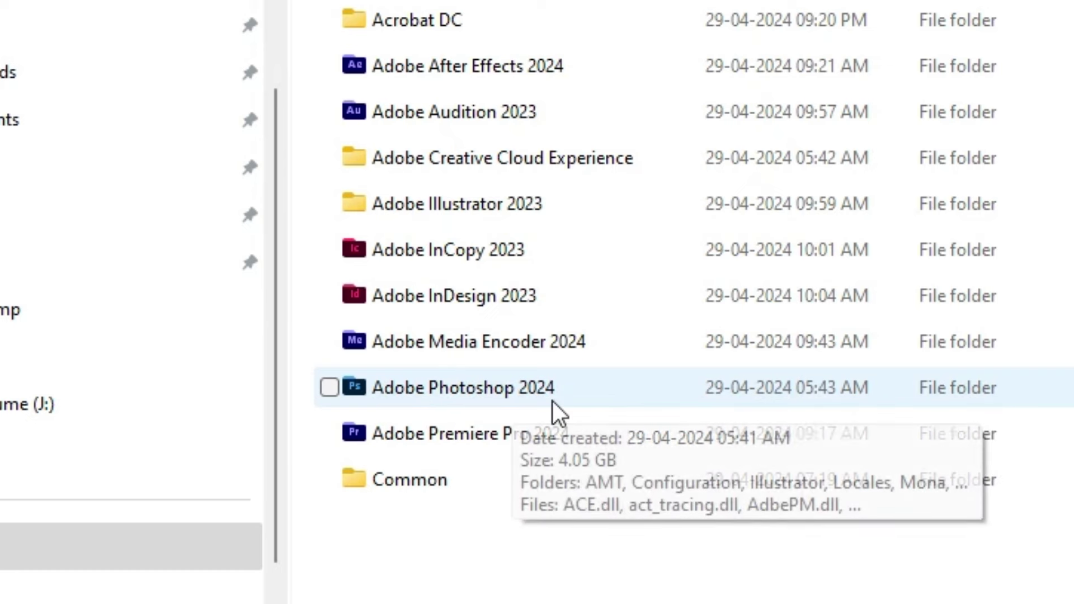
double_click(401, 394)
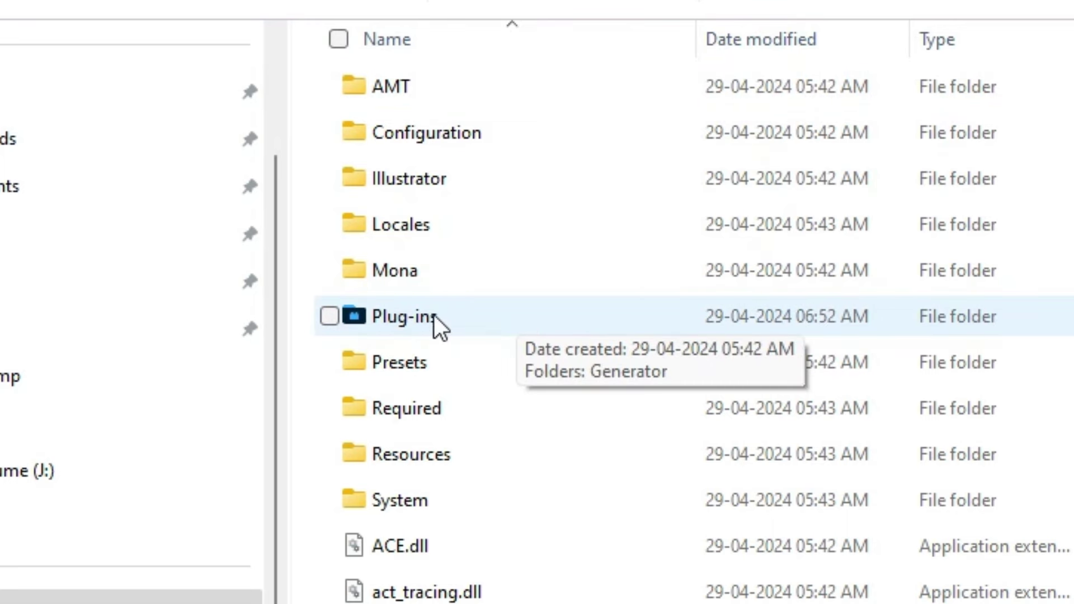
double_click(431, 314)
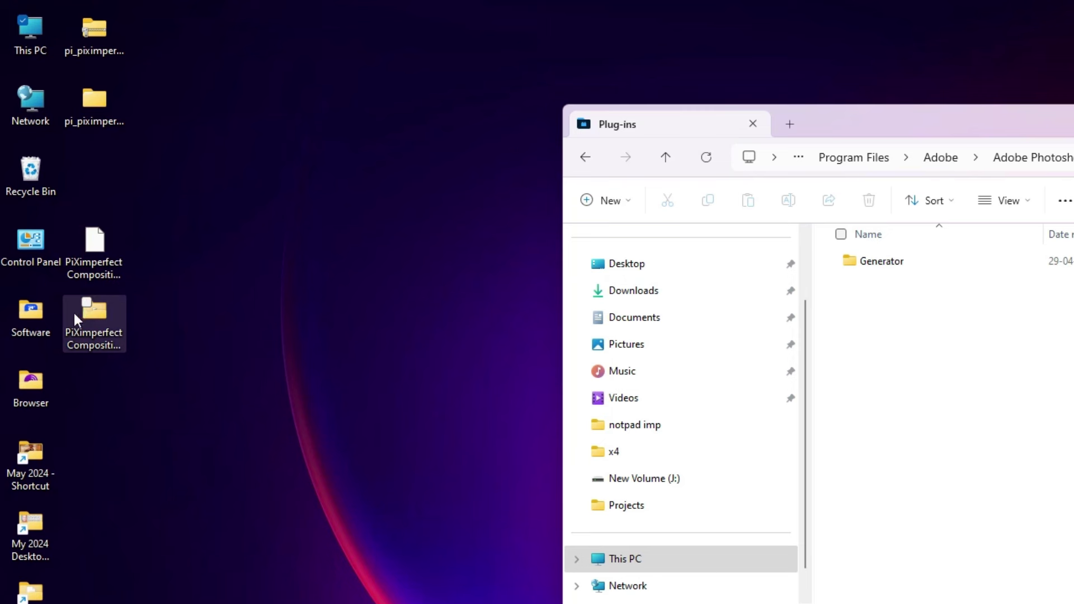
Step: Drag the PiXimperfect Compositing 1.3.5 desktop folder into Plug-ins, granting administrator permission
left_click(74, 314)
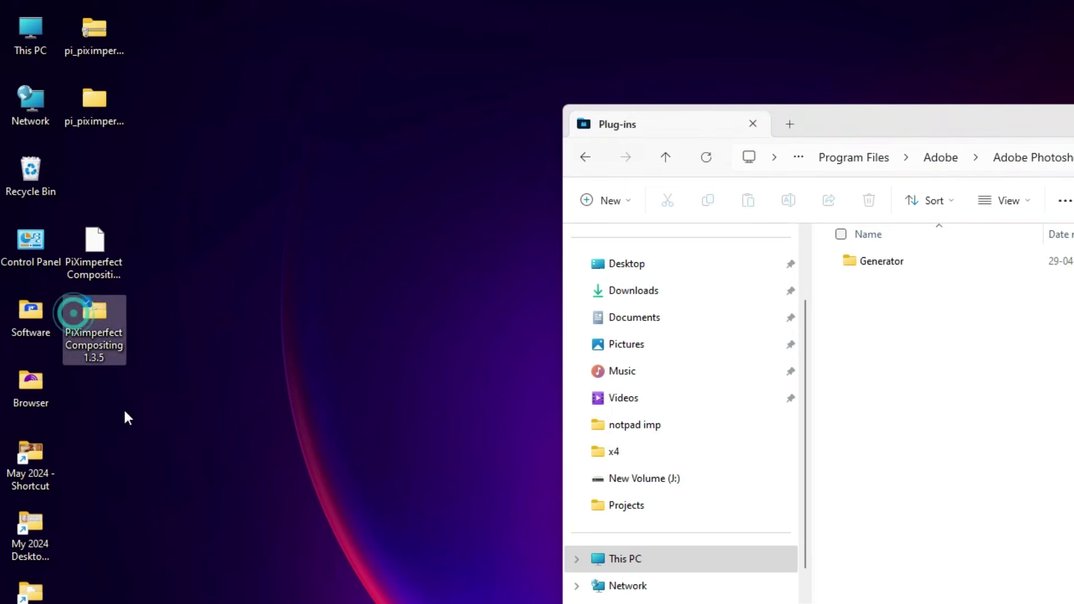
right_click(96, 330)
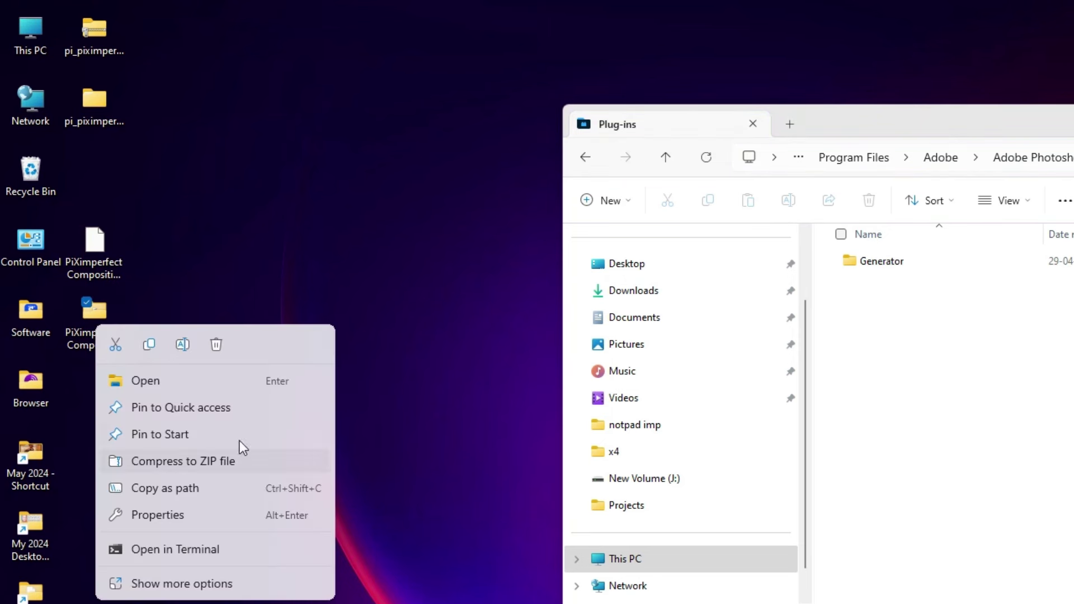
left_click(250, 249)
mouse_move(87, 320)
left_mouse_down()
mouse_move(698, 429)
mouse_move(998, 363)
mouse_move(972, 368)
left_mouse_up()
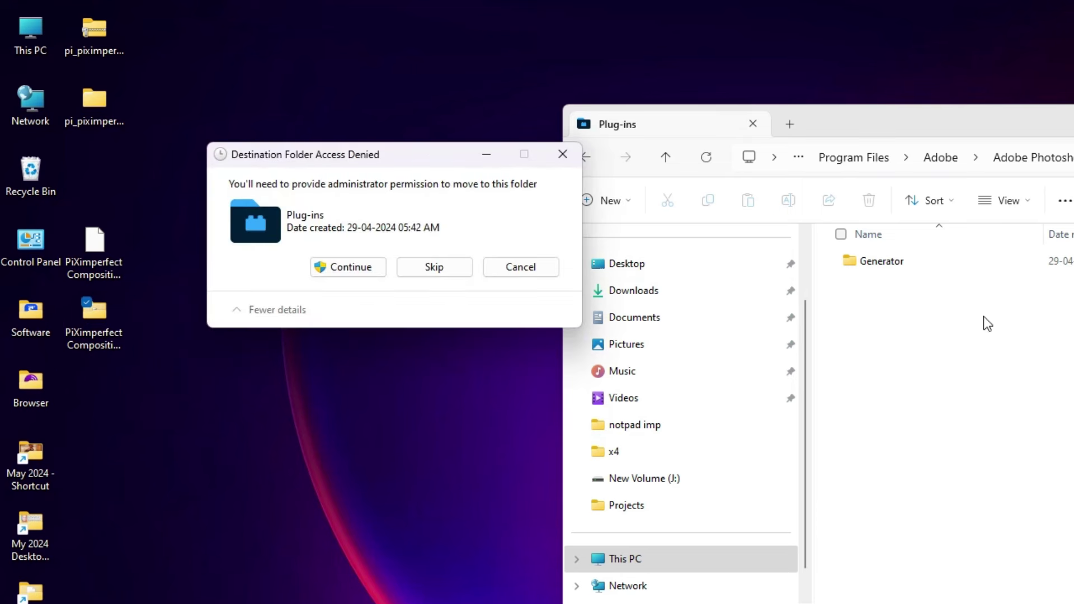
left_click(344, 268)
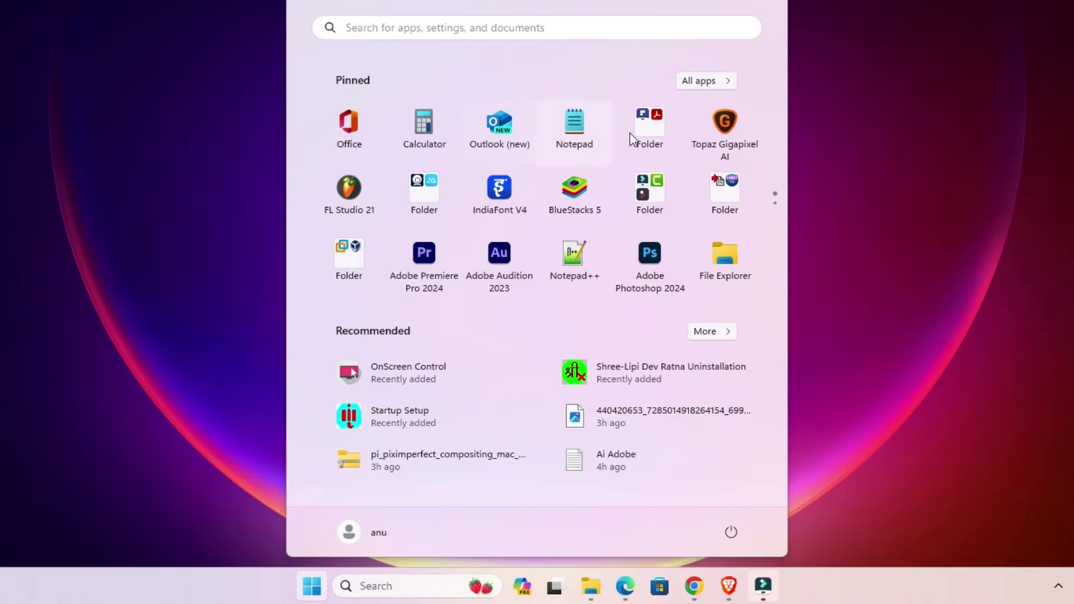
Step: Launch Photoshop 2024, open PiXimperfect Compositing from the Plugins menu, and collapse its activation panel
left_click(652, 278)
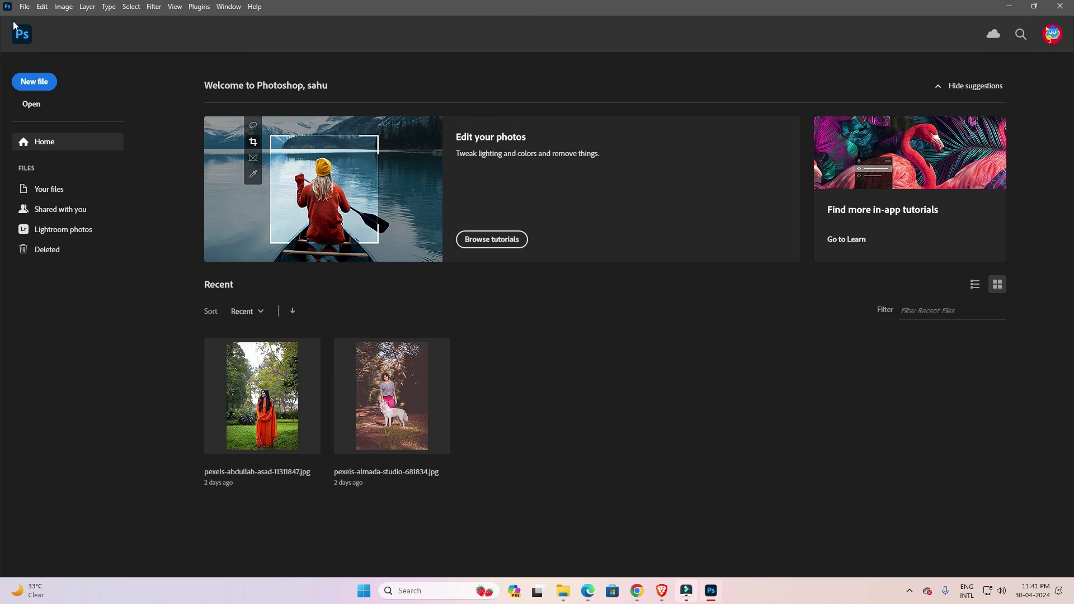
left_click(20, 37)
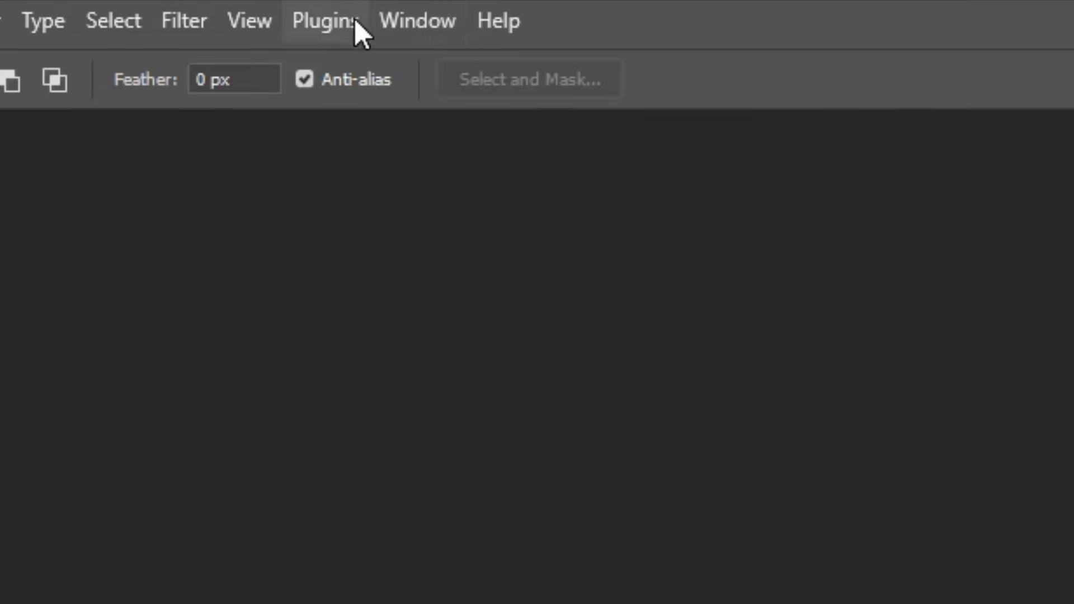
left_click(206, 8)
mouse_move(438, 117)
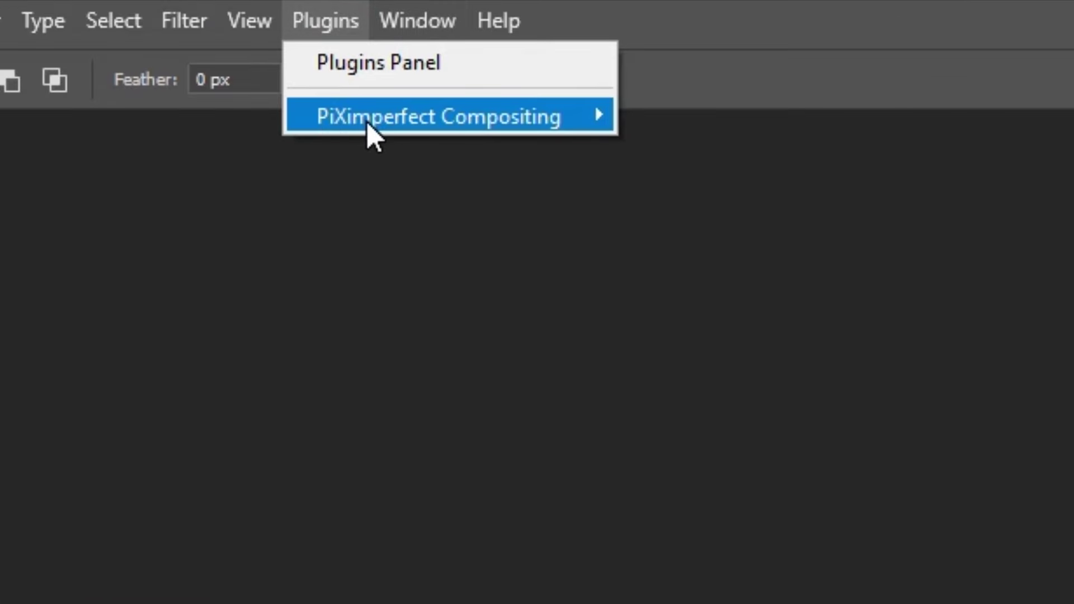
left_click(753, 124)
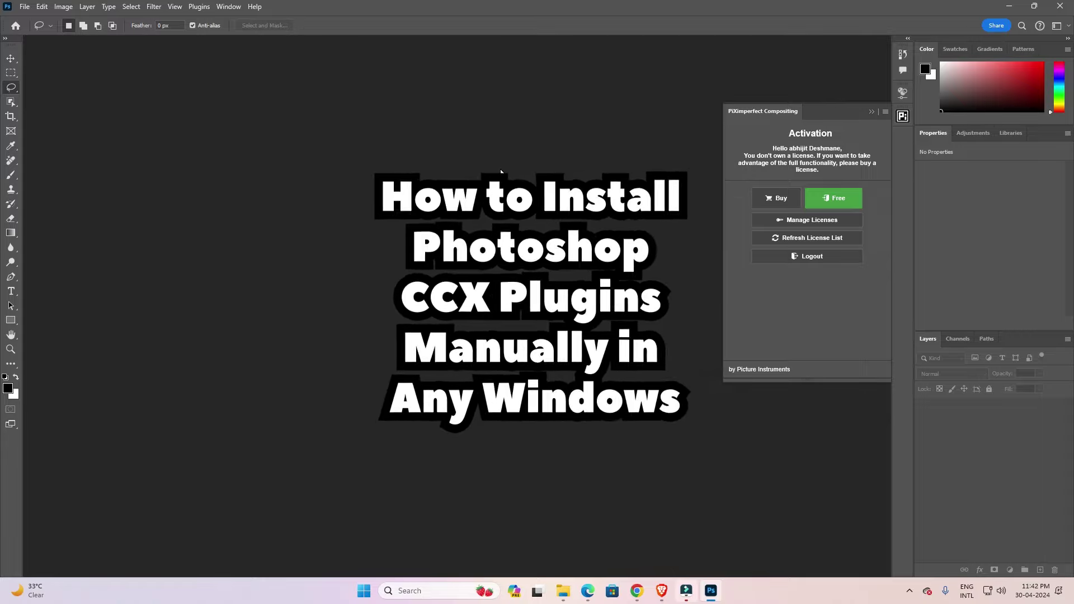
left_click(872, 112)
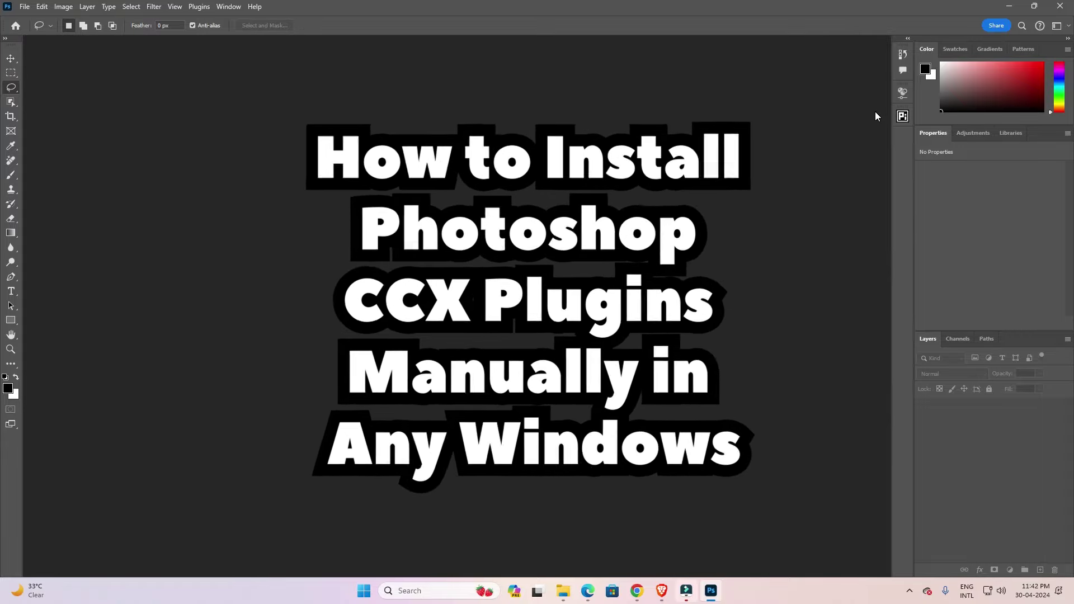